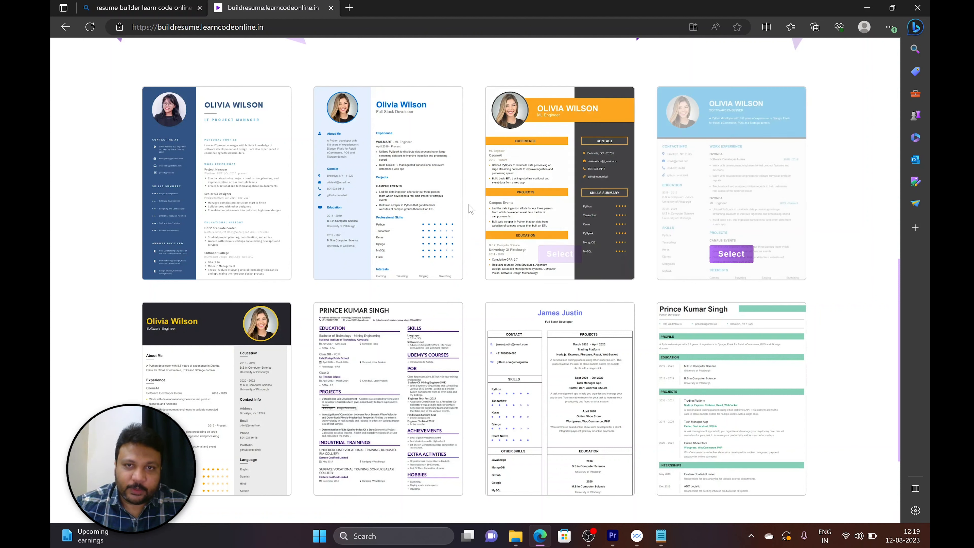
Start a resume from the template with the dark header and yellow accents, and replace the sample full name with the applicant's full name.
left_click(216, 469)
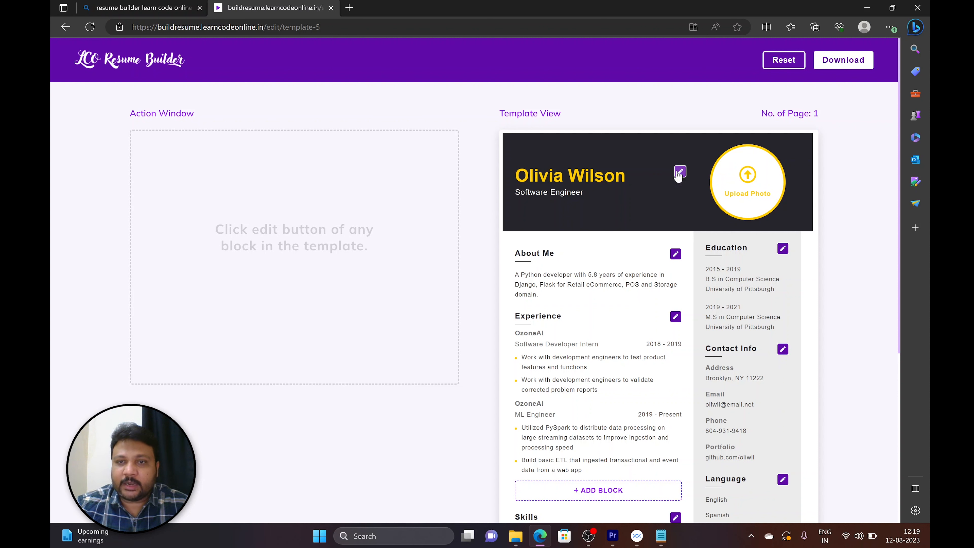
left_click(679, 174)
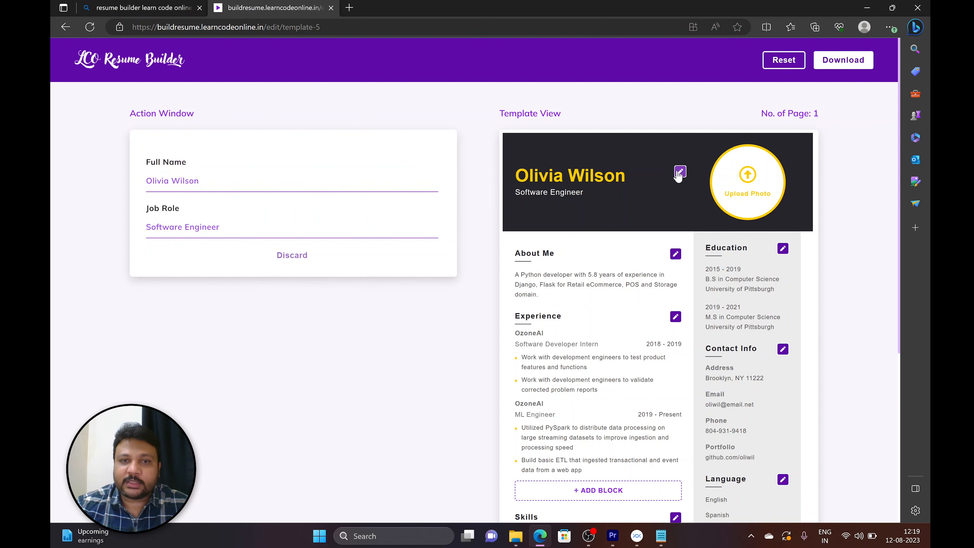
left_click_drag(215, 181, 97, 188)
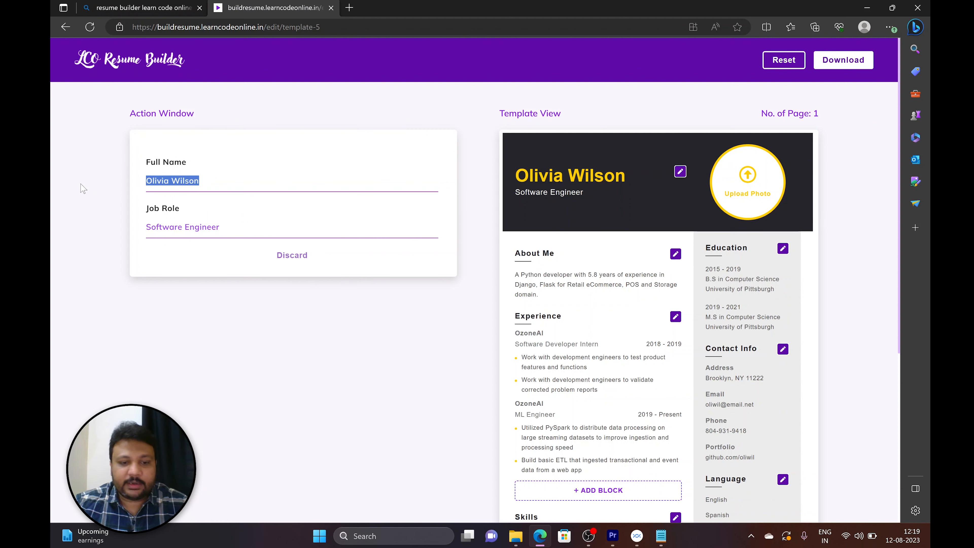
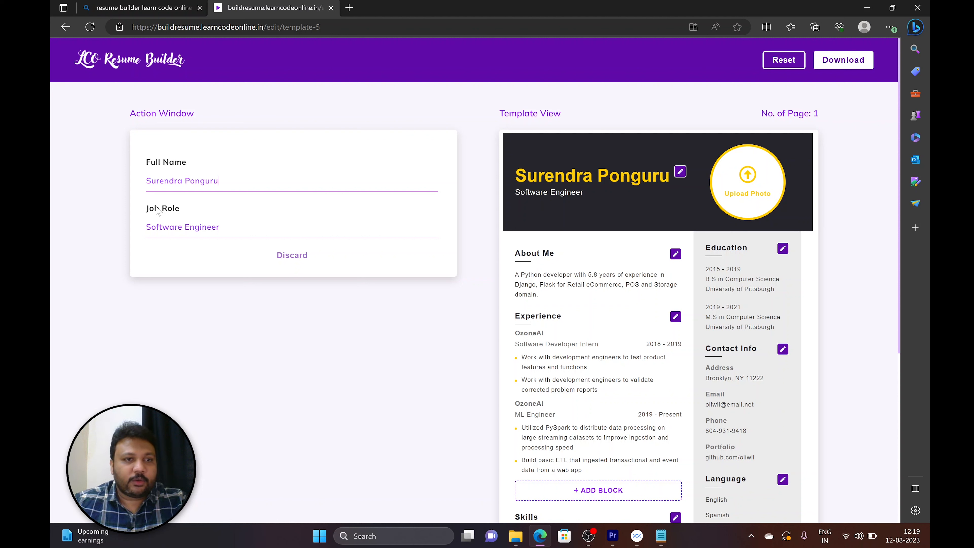
left_click(230, 227)
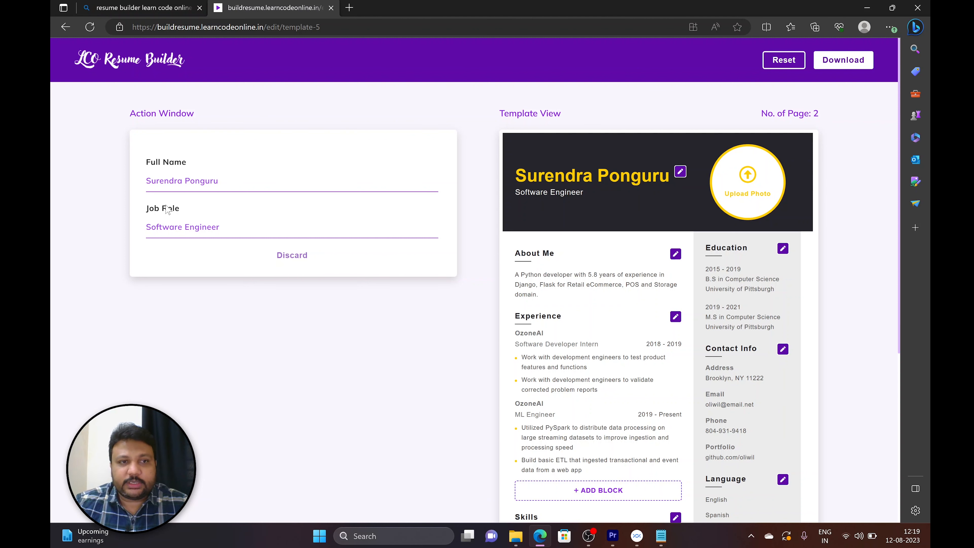
left_click_drag(146, 180, 218, 181)
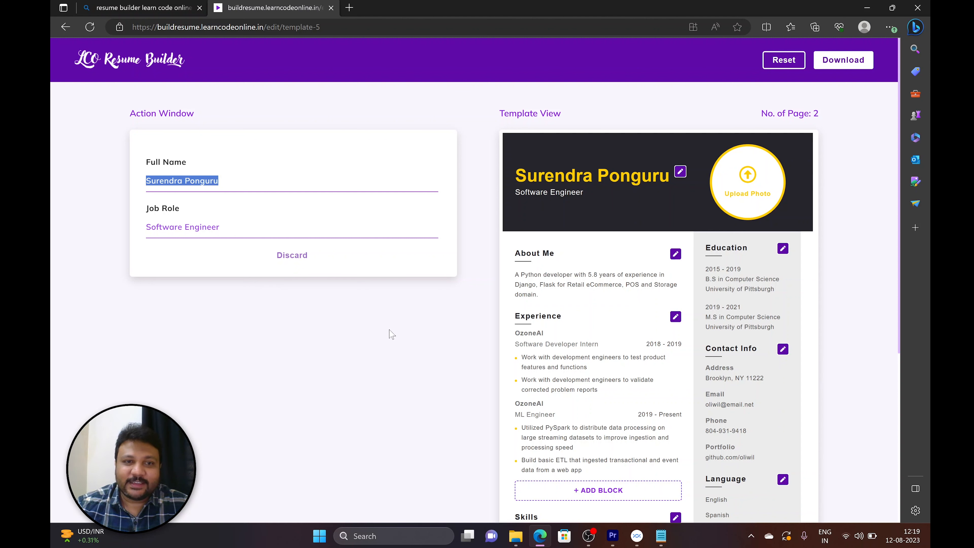
left_click(439, 332)
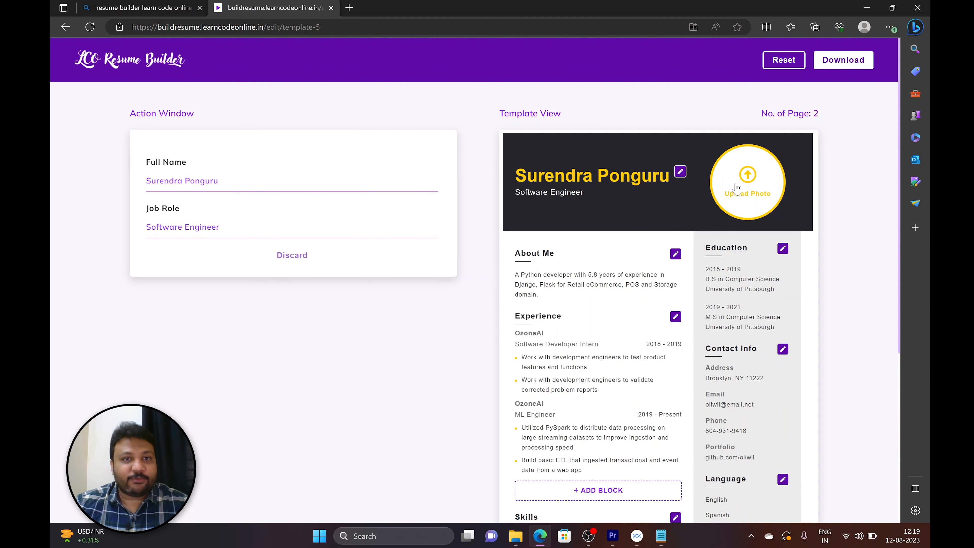
Upload the firefly image from the RAW VIDEOS folder as the resume's profile photo.
left_click(748, 176)
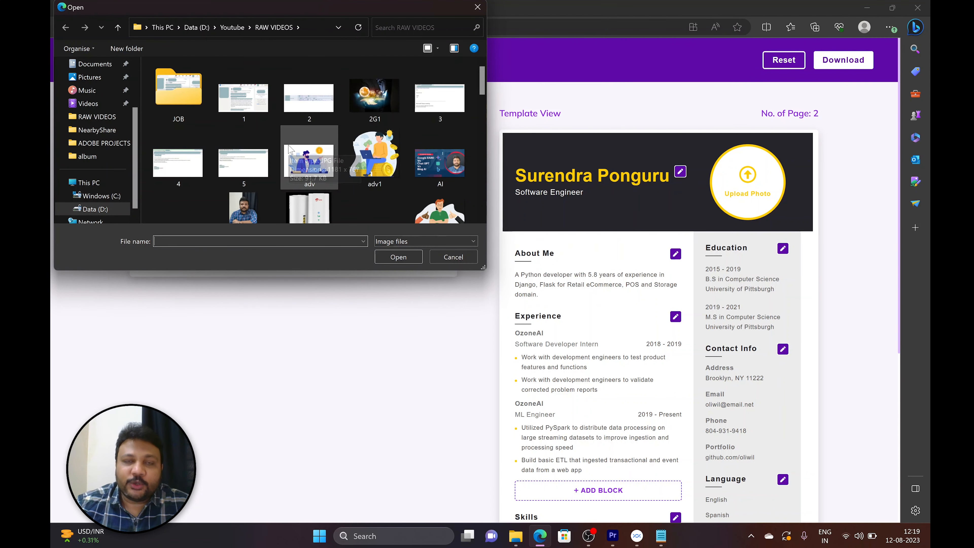
scroll(288, 149, "down", 8)
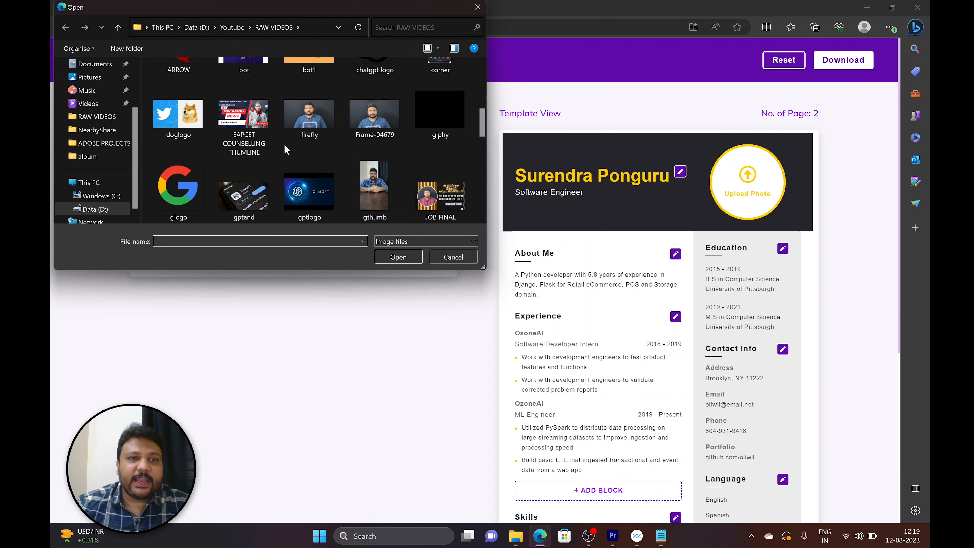
left_click(313, 121)
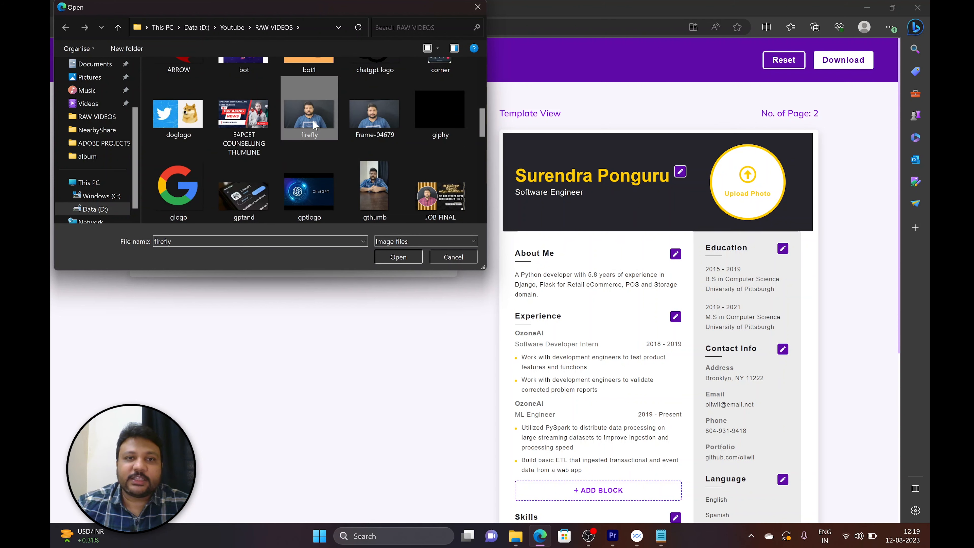
left_click(398, 256)
Open the About Me section for editing and select its whole description text.
scroll(587, 123, "down", 3)
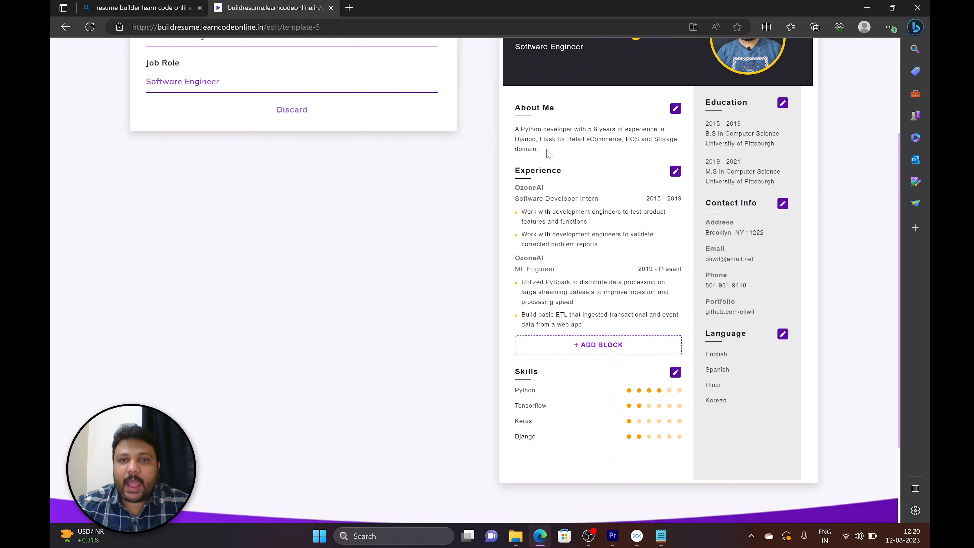
left_click_drag(543, 153, 516, 129)
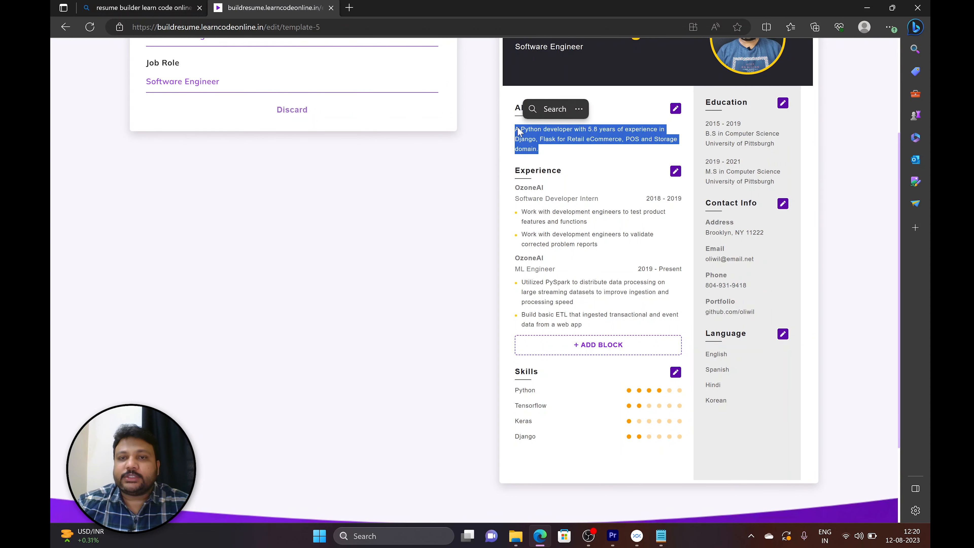
scroll(677, 113, "up", 1)
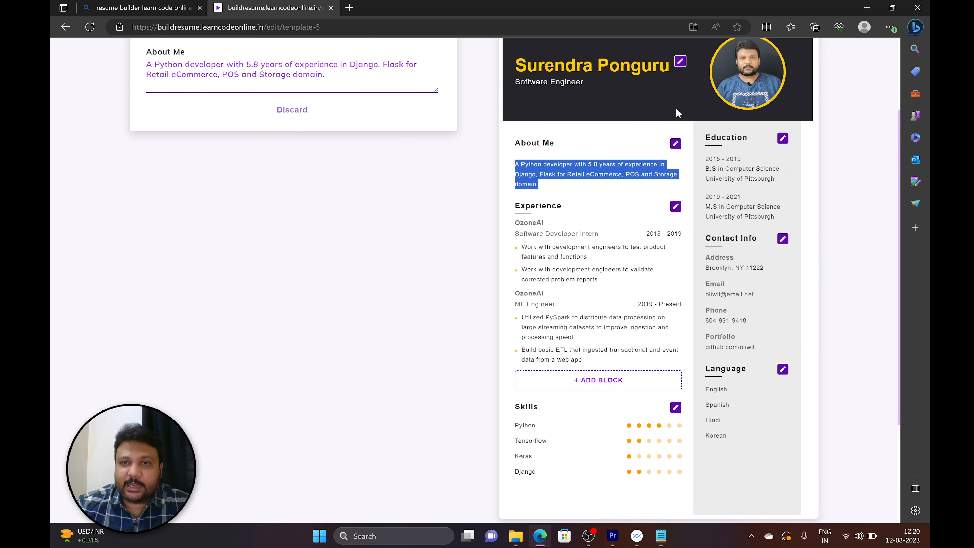
scroll(347, 216, "up", 3)
left_click_drag(326, 185, 144, 176)
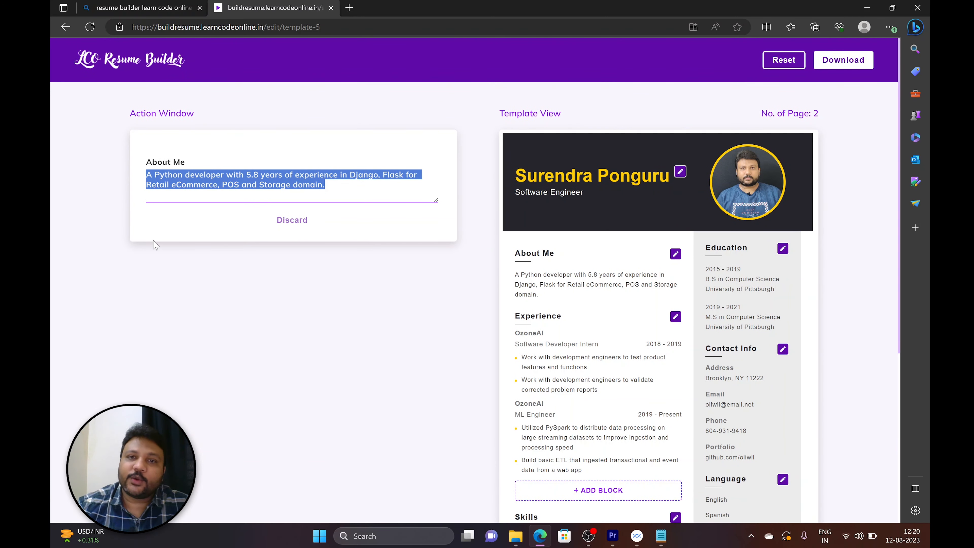
Add an empty third entry to the Experience section, look through its blank fields, and discard the editing form.
scroll(251, 264, "down", 3)
left_click(675, 171)
scroll(245, 199, "down", 4)
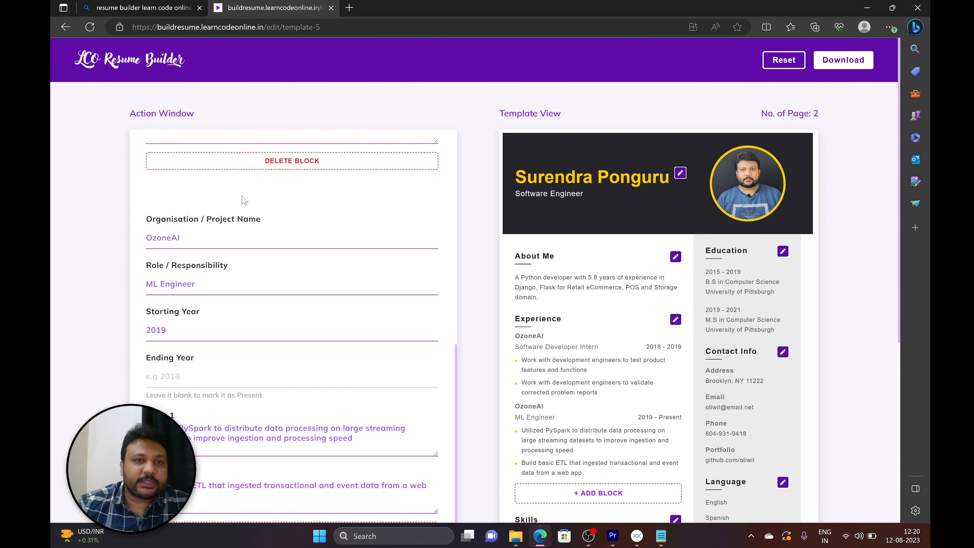
scroll(268, 169, "down", 6)
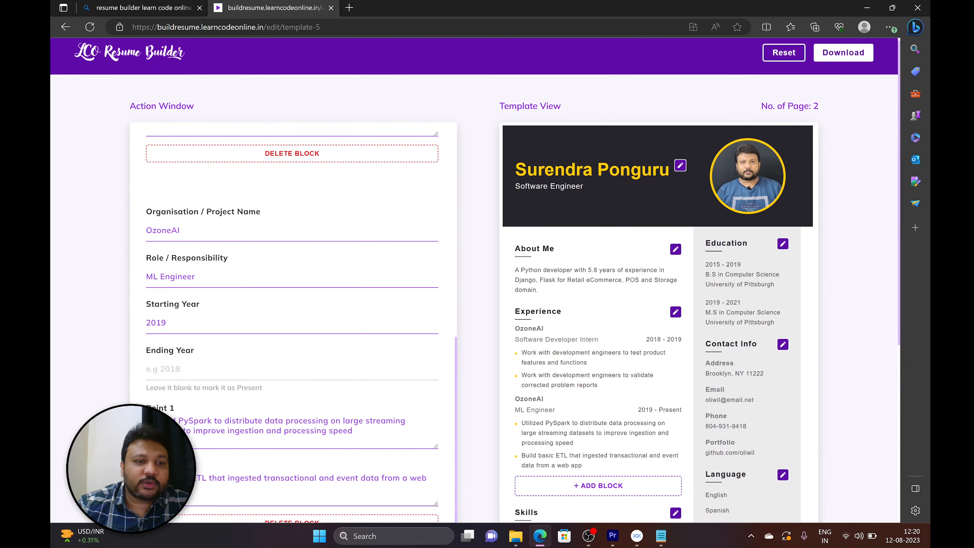
left_click(287, 295)
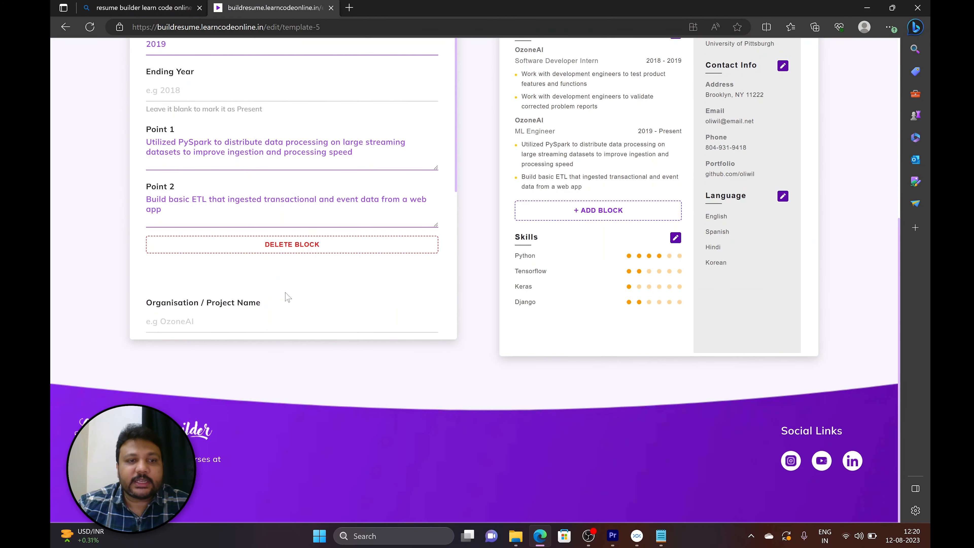
scroll(288, 294, "down", 3)
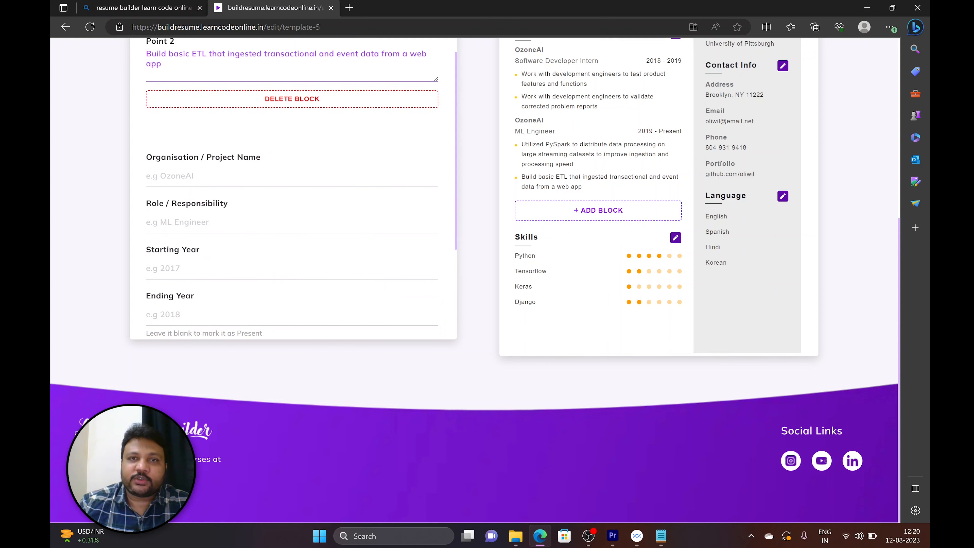
scroll(285, 285, "down", 3)
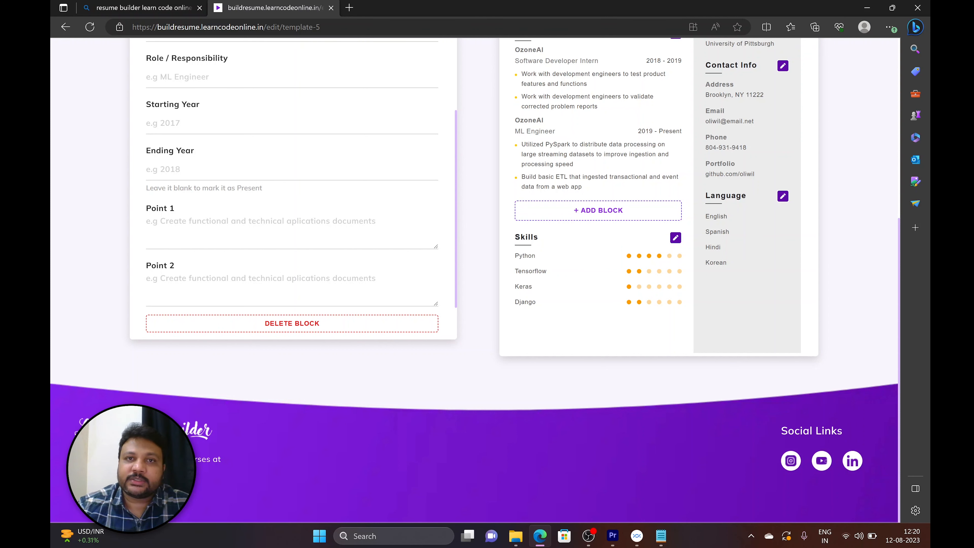
scroll(286, 299, "down", 2)
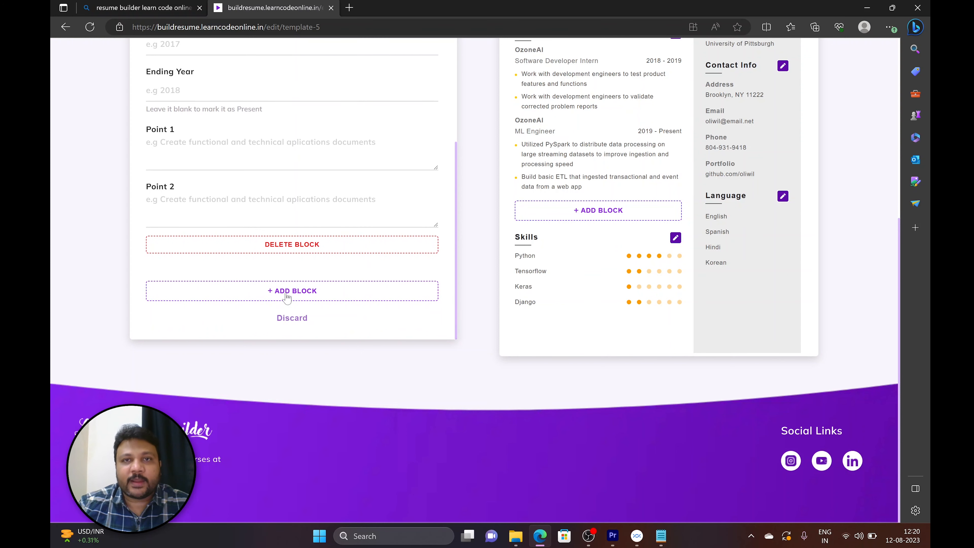
left_click(292, 318)
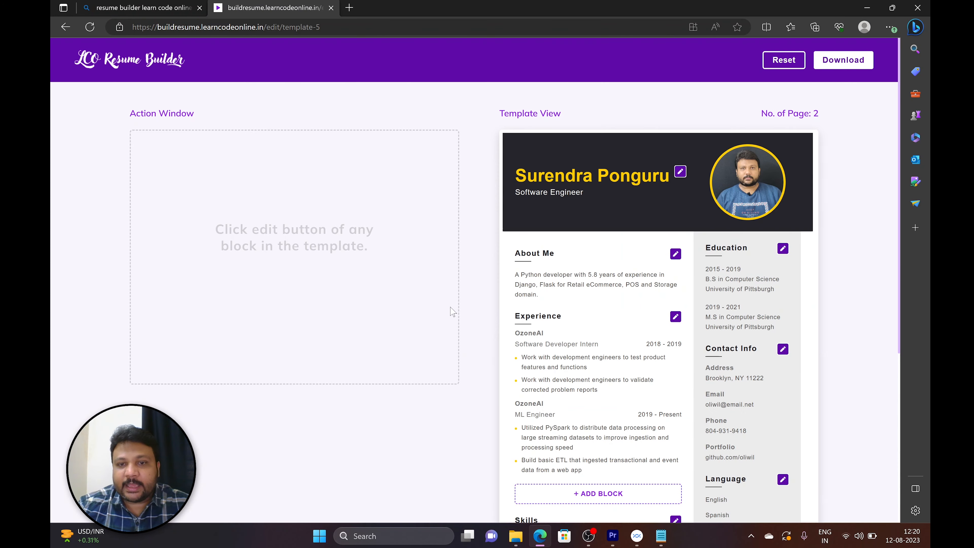
Set the skill ratings to 5 for Python, 6 for Tensorflow, 4 for Keras and 5 for Django.
scroll(517, 313, "down", 6)
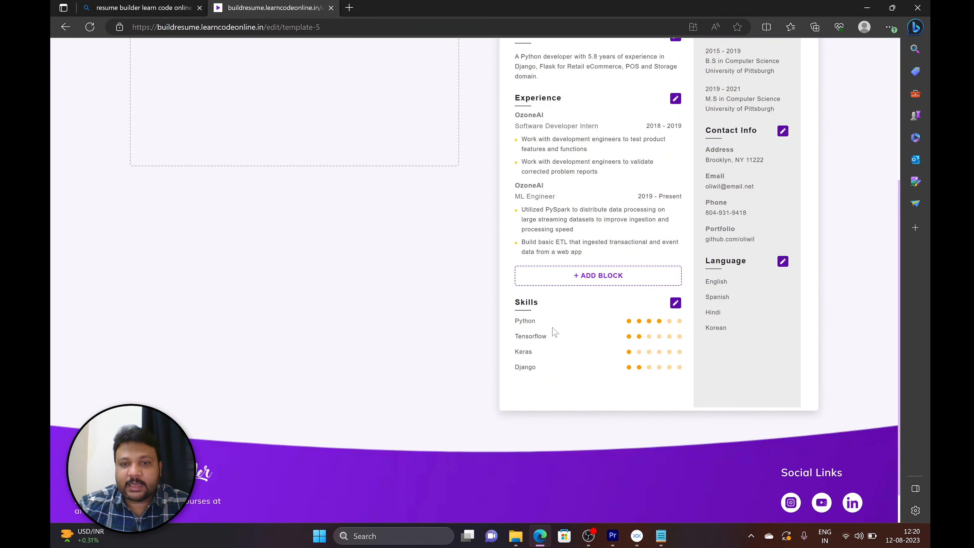
left_click(674, 302)
scroll(675, 303, "up", 6)
left_click(206, 206)
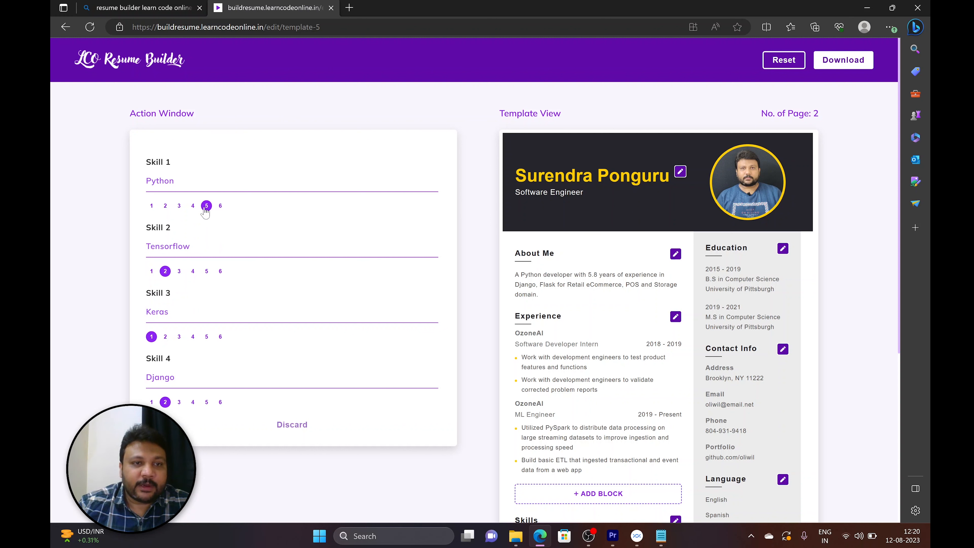
left_click(207, 271)
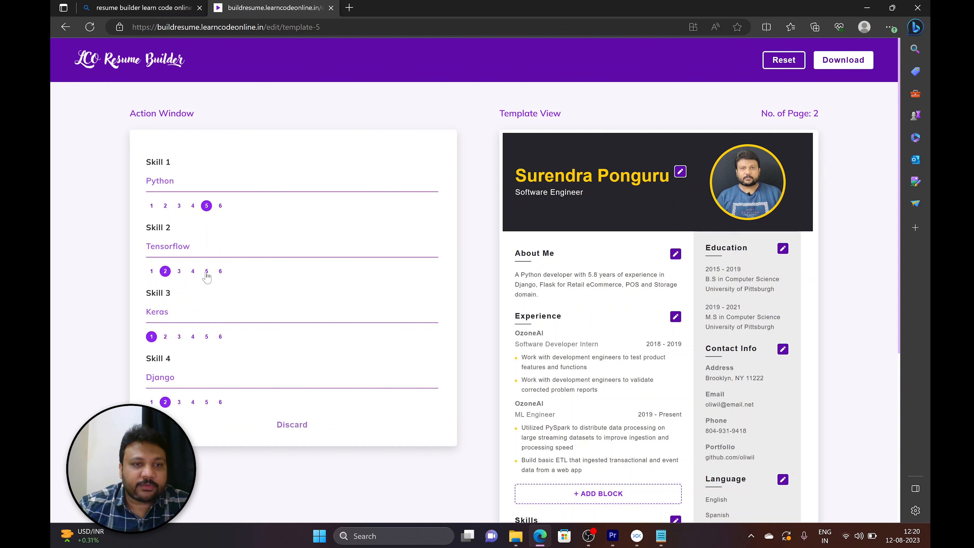
left_click(220, 272)
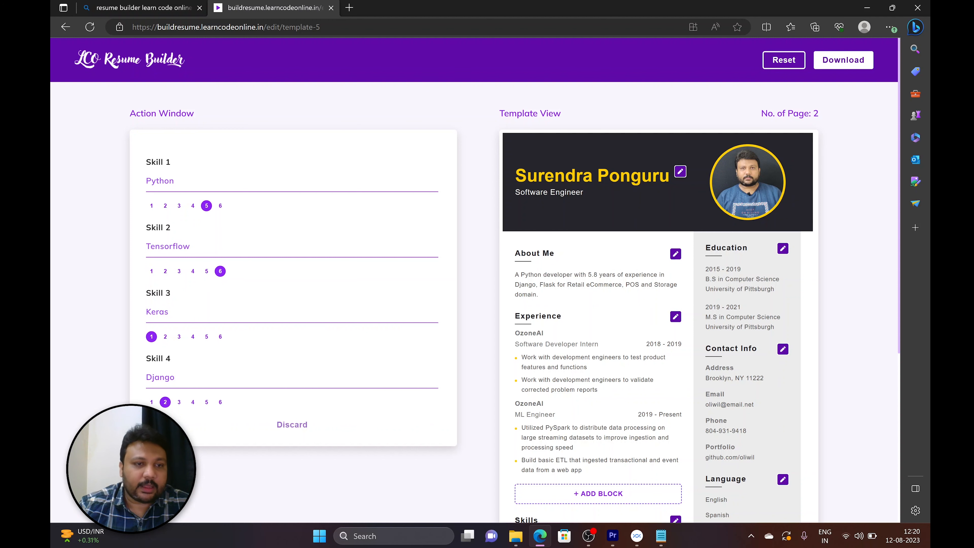
left_click(192, 337)
left_click(207, 402)
scroll(613, 345, "down", 6)
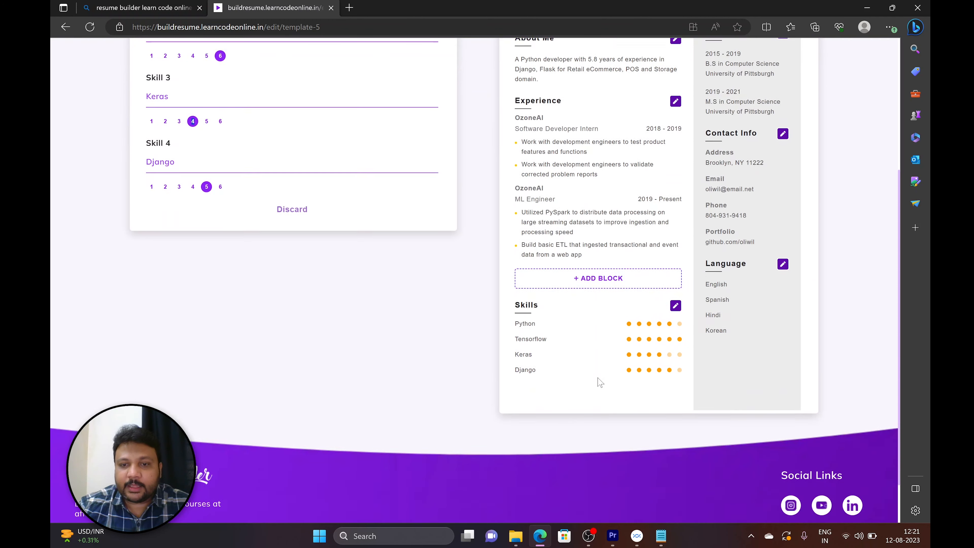
Open the Education section for editing and download the resume as a PDF.
scroll(553, 327, "up", 7)
left_click(783, 256)
left_click(847, 60)
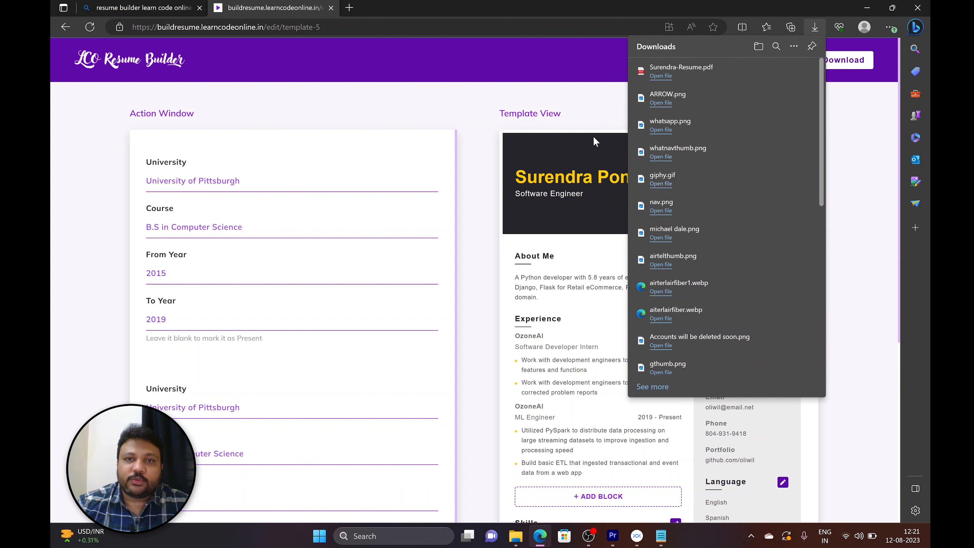
left_click(580, 95)
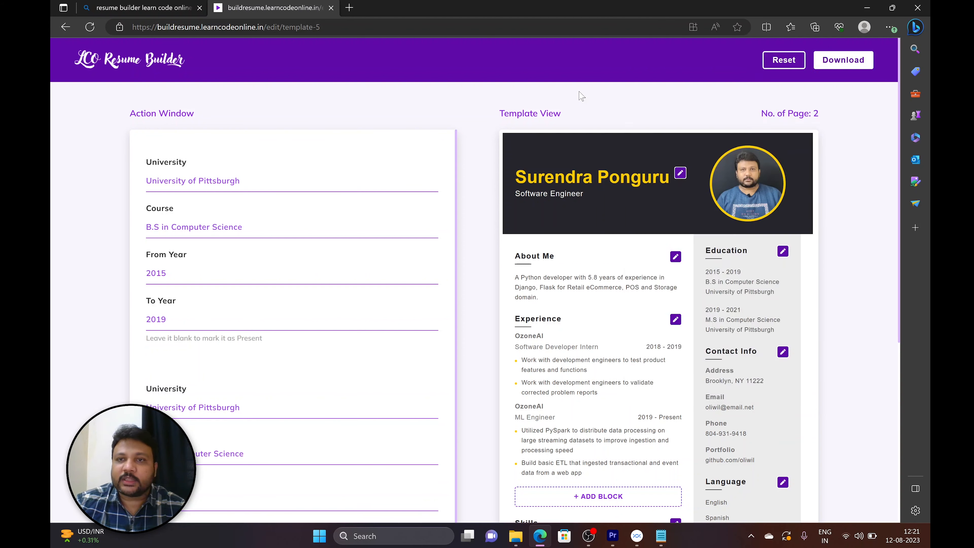
Look over the edited resume and return to the template gallery to review the available resume templates.
scroll(486, 305, "down", 3)
scroll(486, 306, "up", 3)
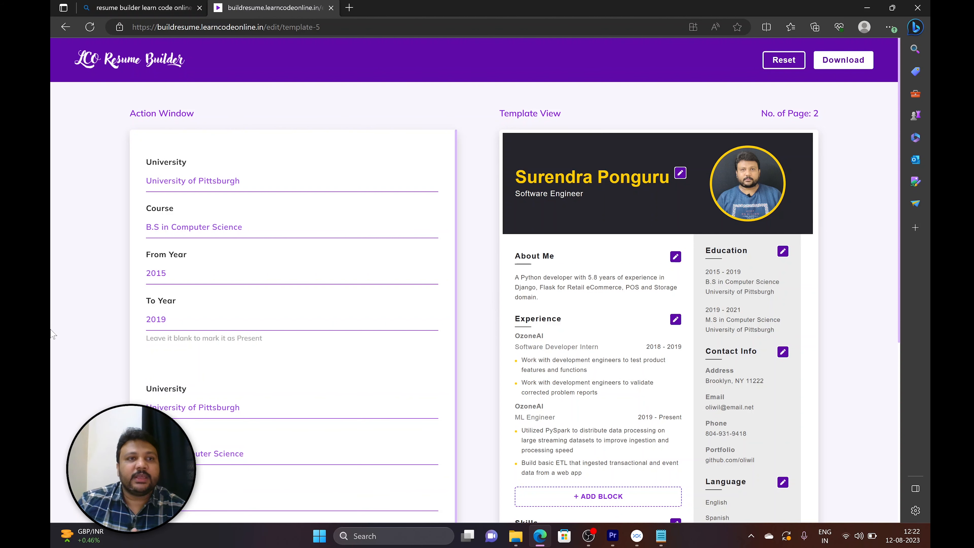
left_click(66, 27)
scroll(482, 234, "down", 8)
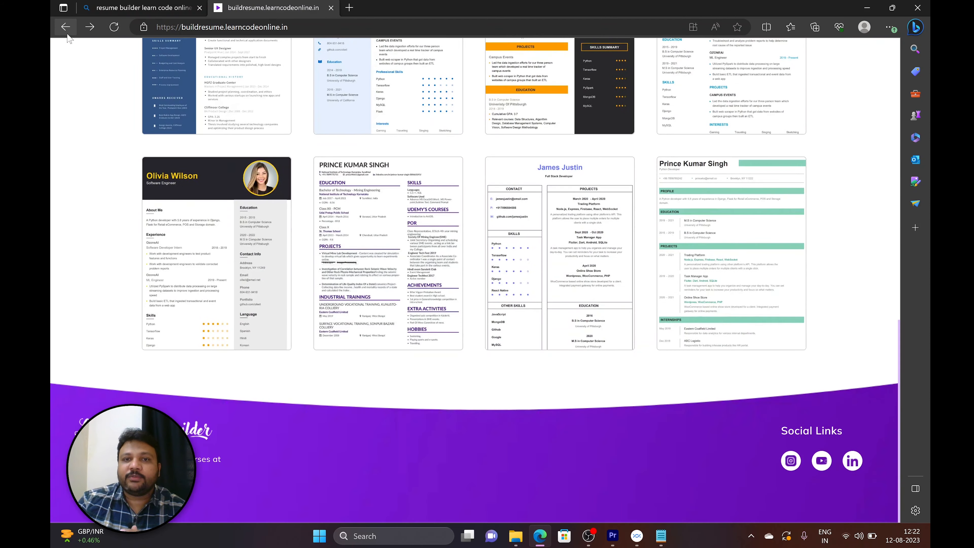
scroll(482, 234, "up", 4)
scroll(482, 234, "up", 3)
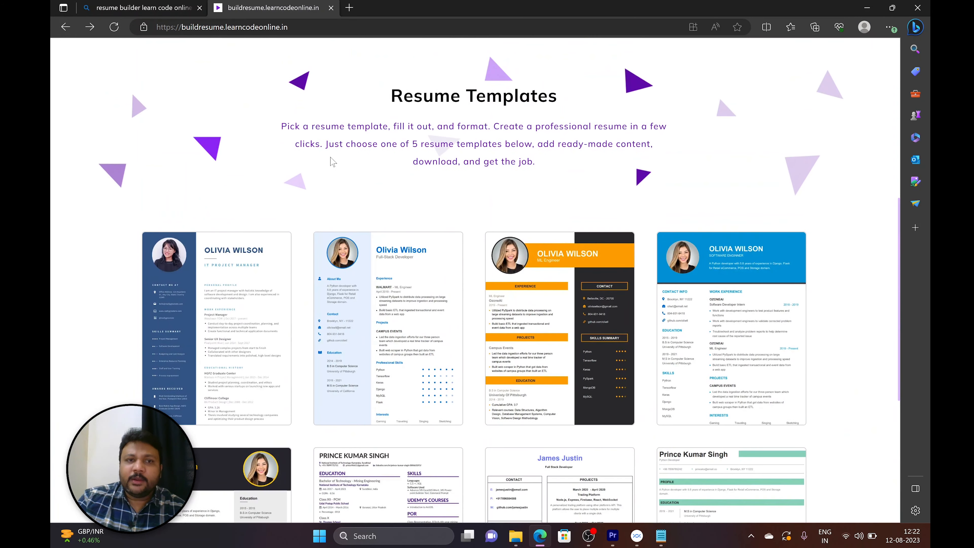